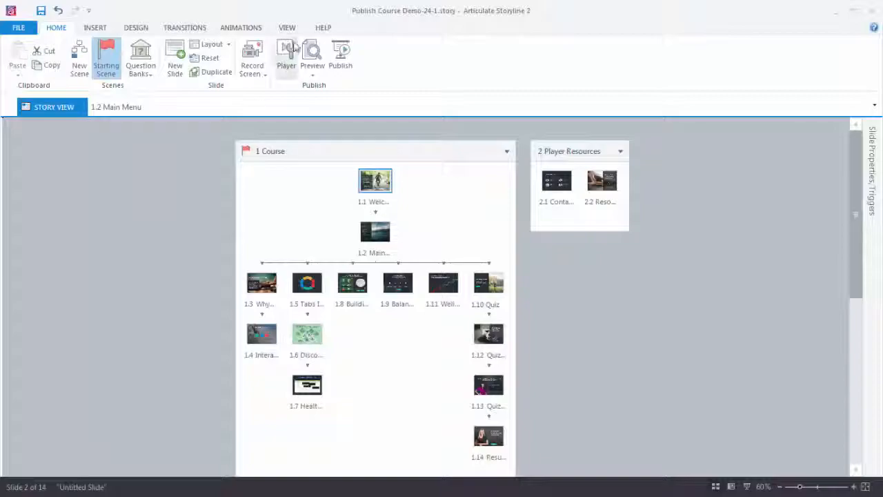
# Open the player properties, move the Resources tab from Topbar Right to Topbar Left and disable it
pyautogui.click(287, 54)
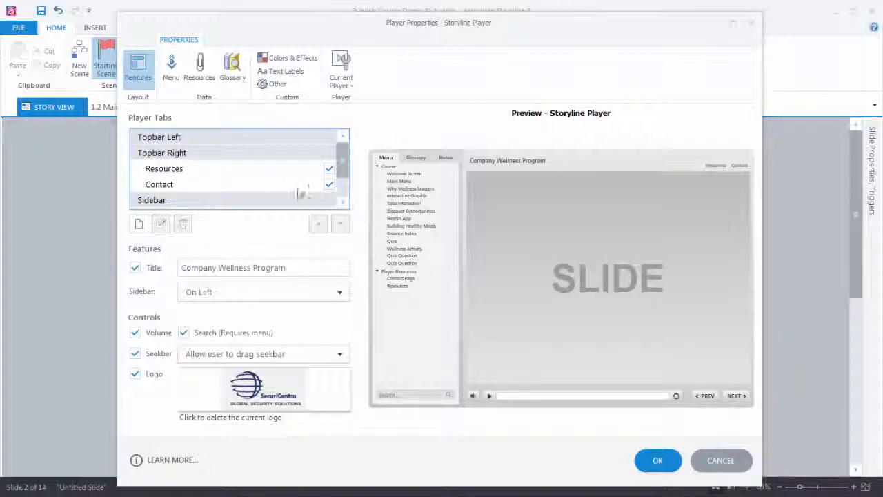
pyautogui.click(330, 169)
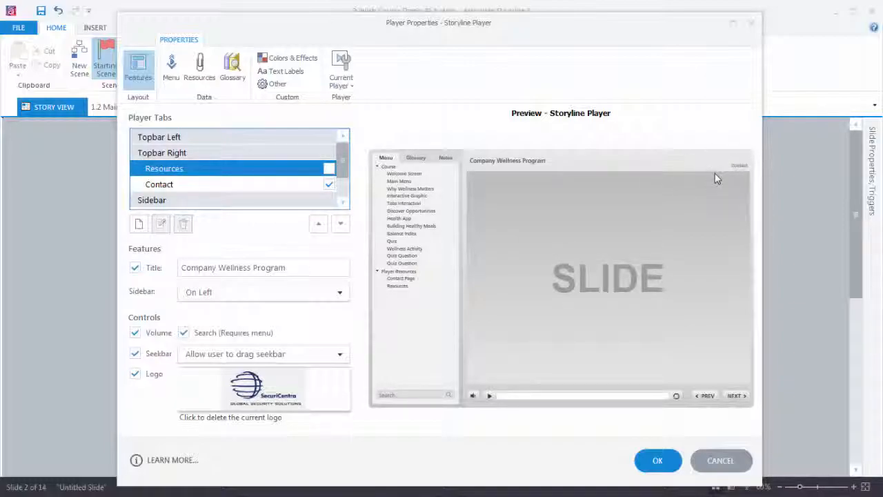
pyautogui.click(330, 170)
pyautogui.click(319, 226)
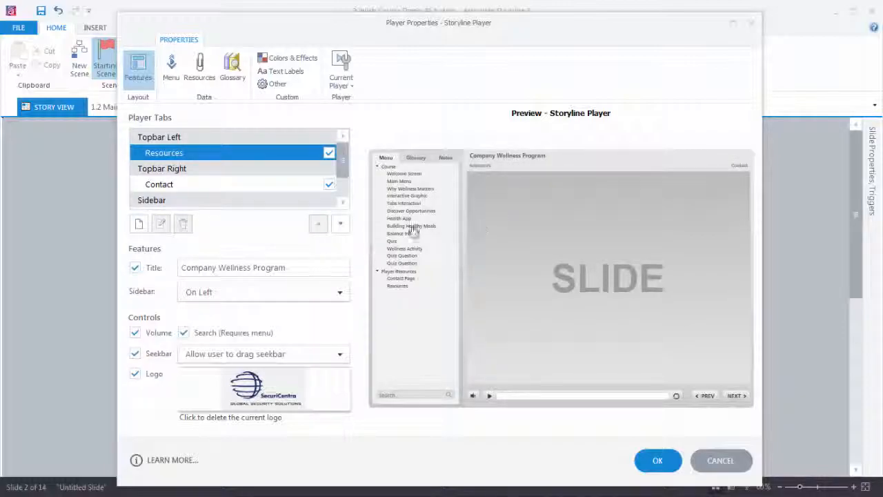
pyautogui.click(330, 153)
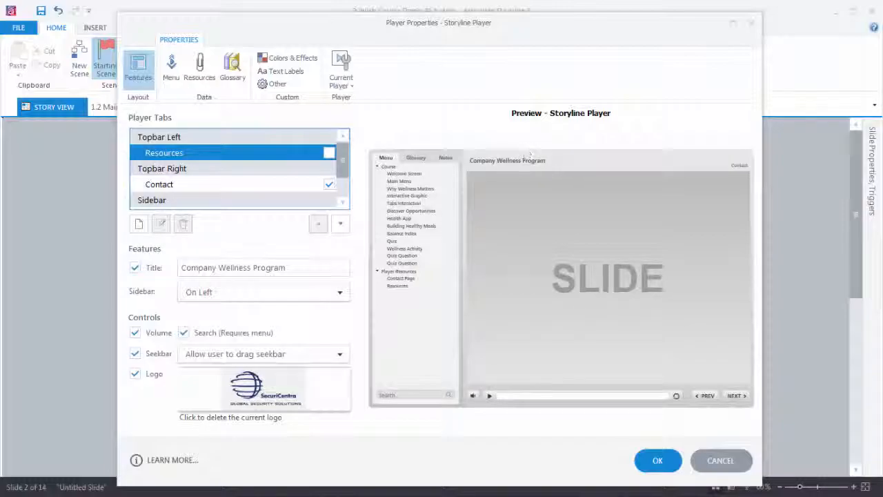
# Turn the player's Company Wellness Program title off and back on
pyautogui.click(136, 270)
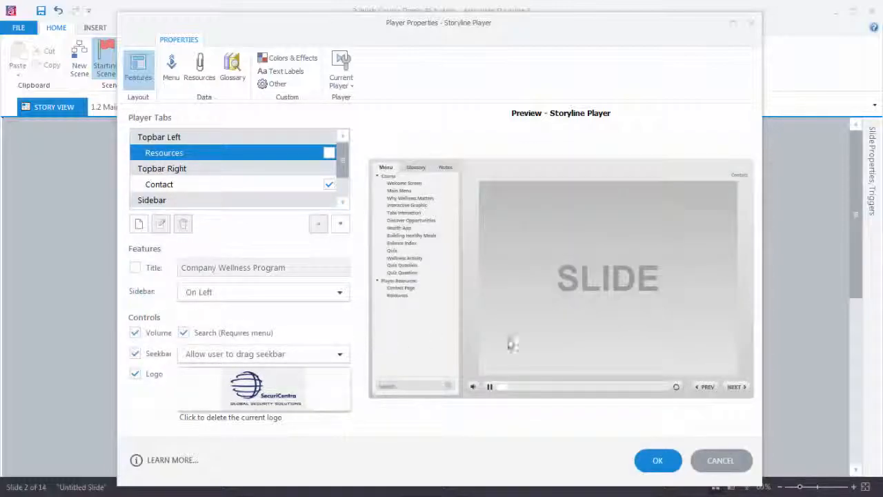
pyautogui.click(135, 270)
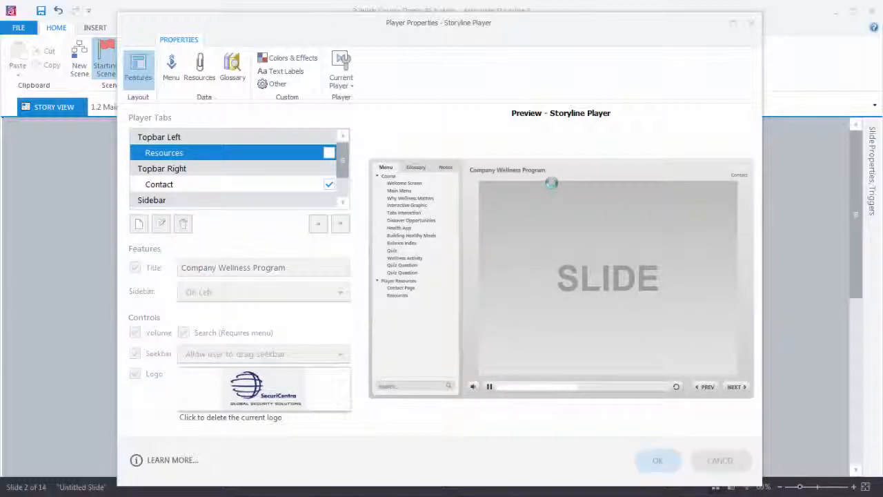
pyautogui.click(304, 272)
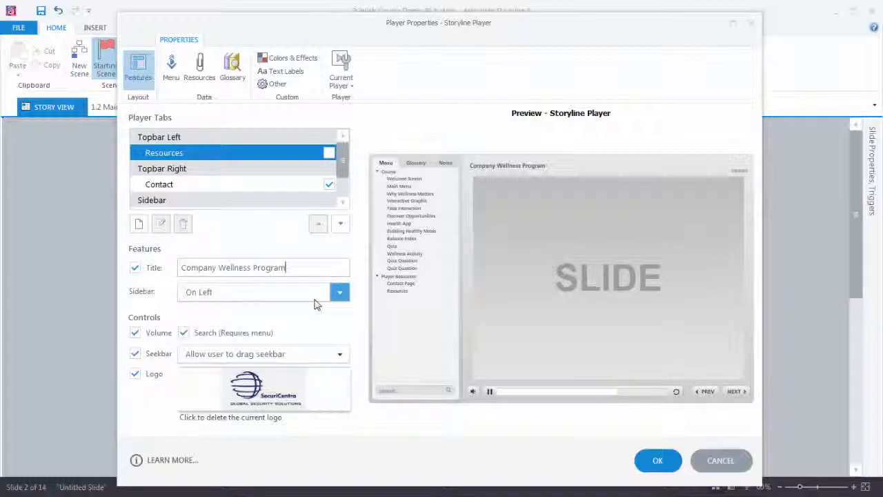
# Switch the player's sidebar to On Right and return it to On Left
pyautogui.click(340, 293)
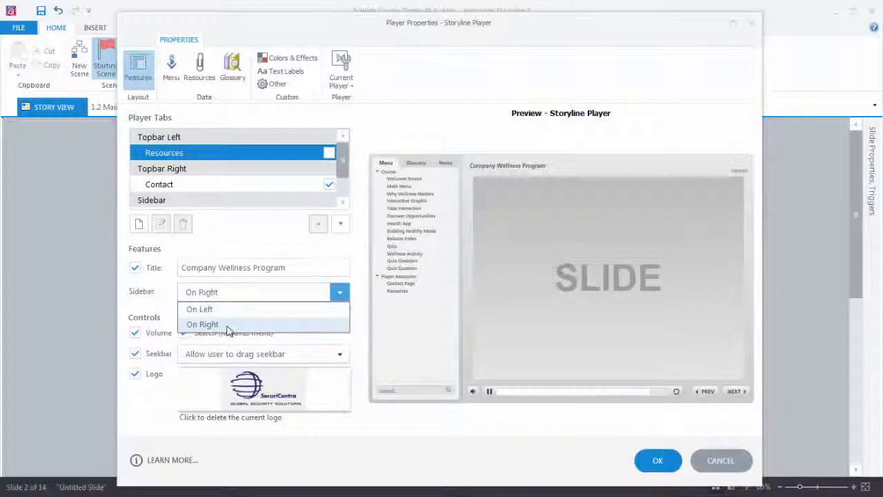
pyautogui.click(207, 324)
pyautogui.click(340, 292)
pyautogui.click(274, 311)
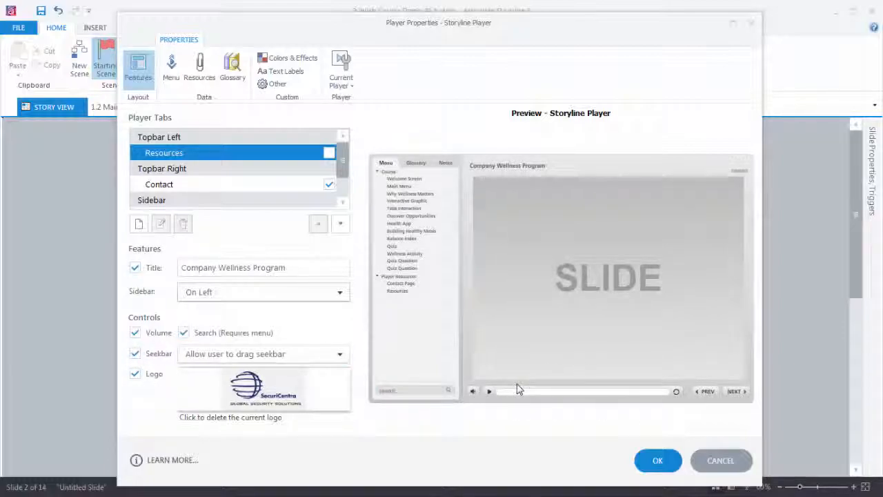
# Disable the player's search, volume, seekbar and logo controls
pyautogui.click(135, 334)
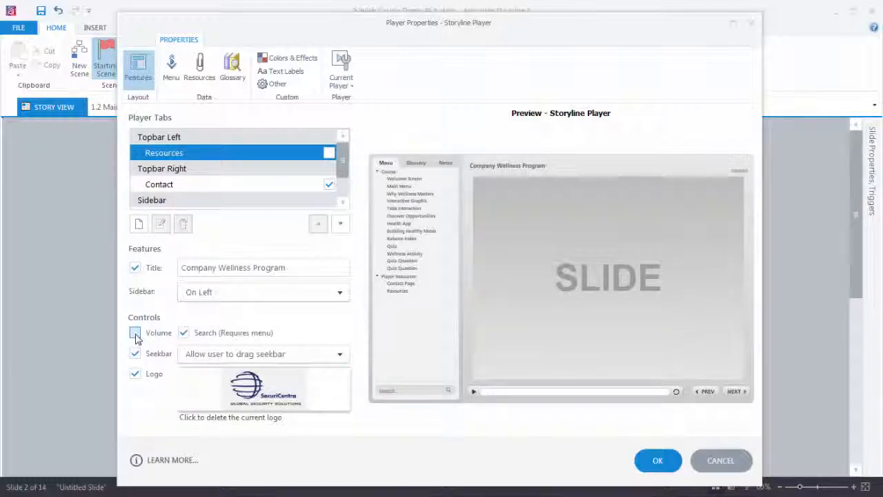
pyautogui.click(135, 334)
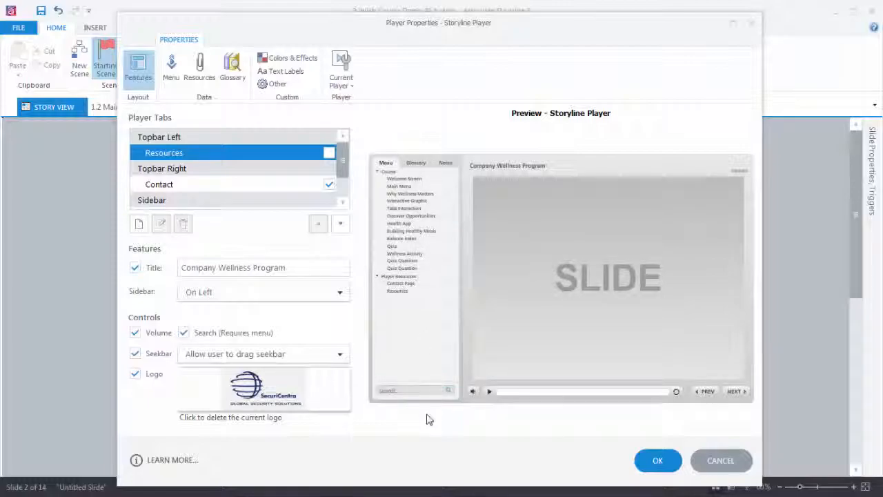
pyautogui.click(184, 333)
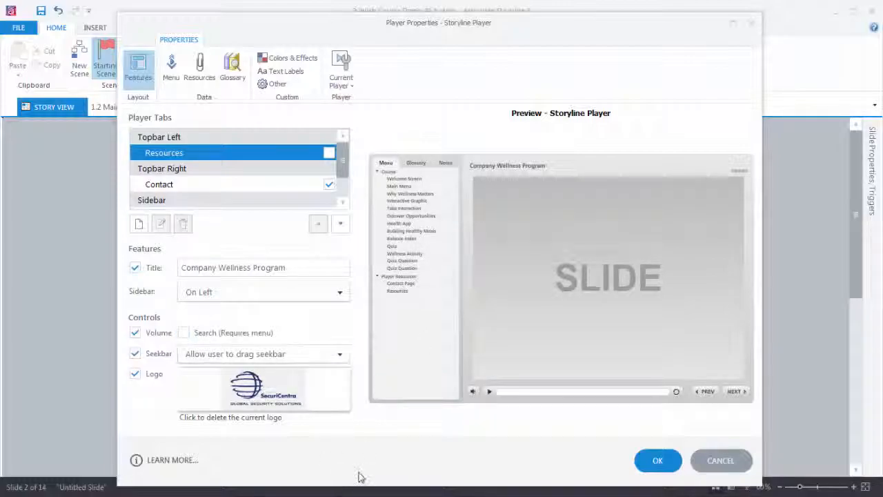
pyautogui.click(136, 333)
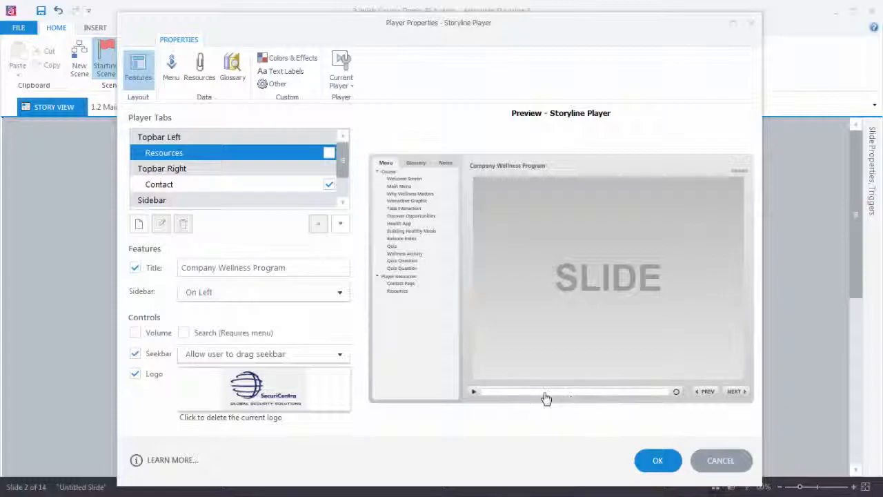
pyautogui.click(340, 354)
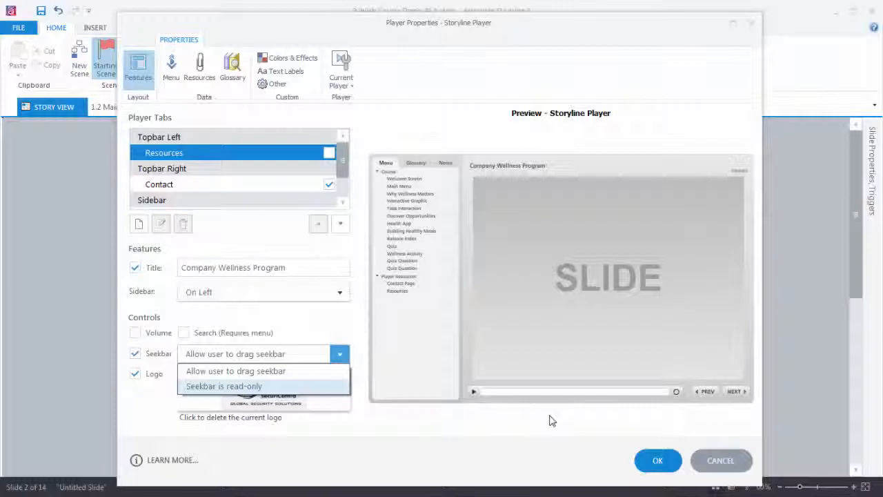
pyautogui.click(408, 416)
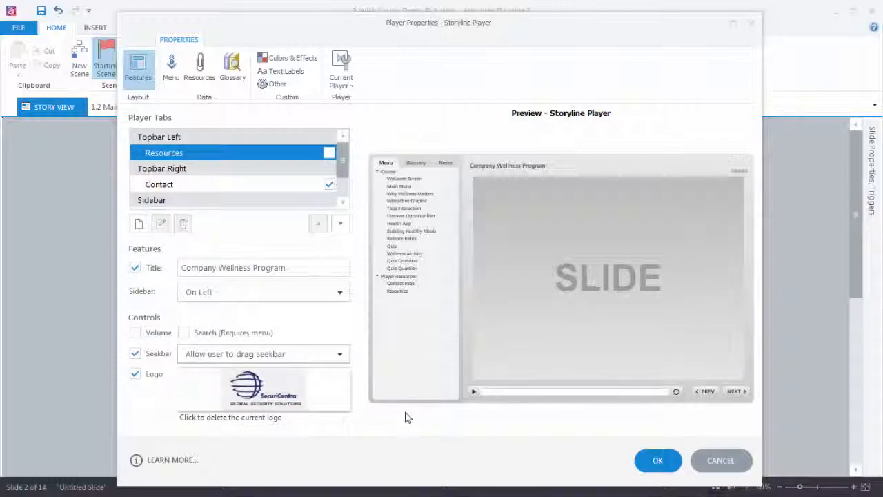
pyautogui.click(134, 353)
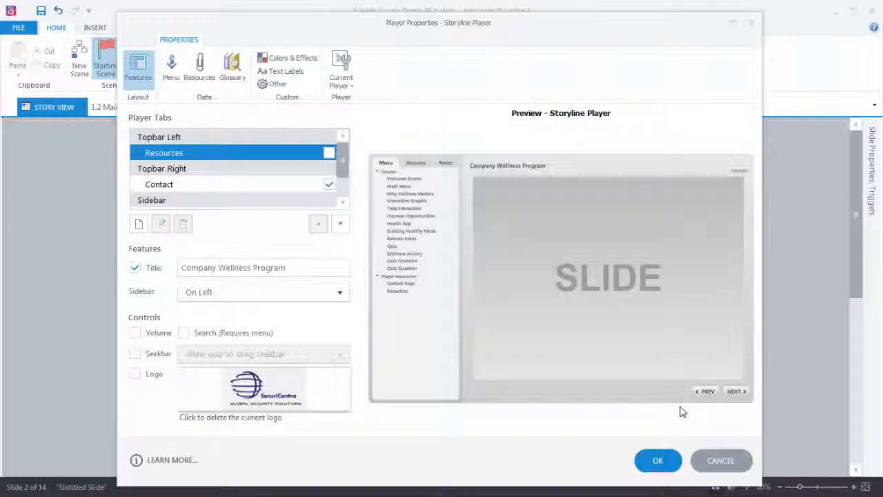
# Review the player's menu outline, its list of resources and its glossary terms
pyautogui.click(166, 64)
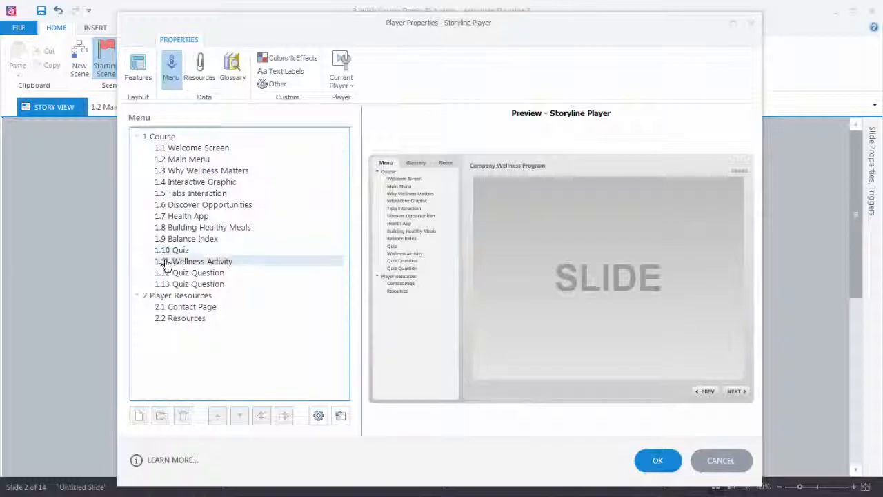
pyautogui.click(153, 296)
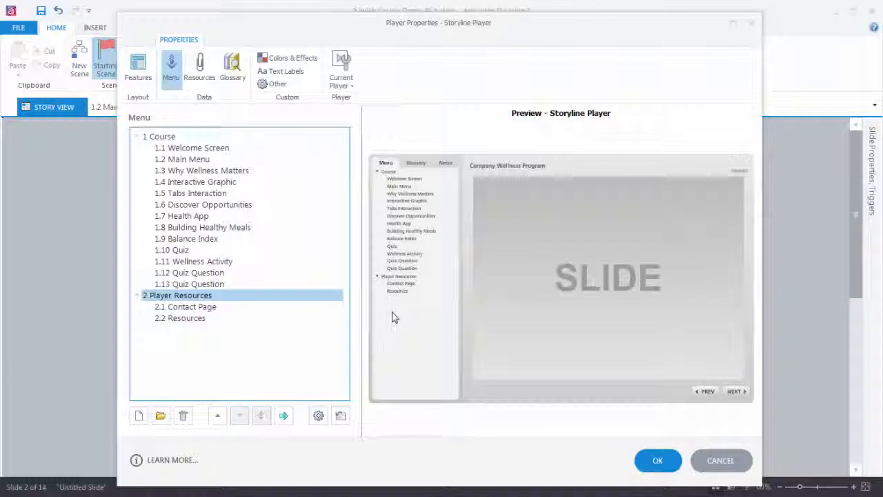
pyautogui.click(200, 71)
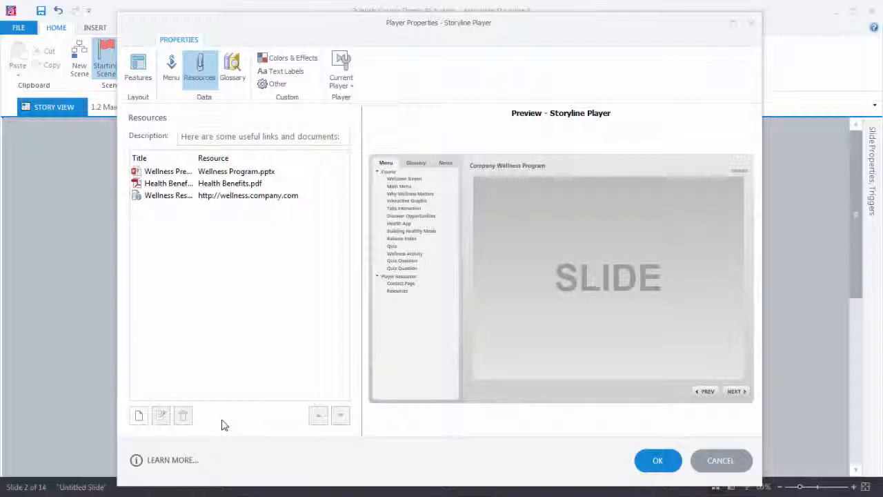
pyautogui.click(233, 67)
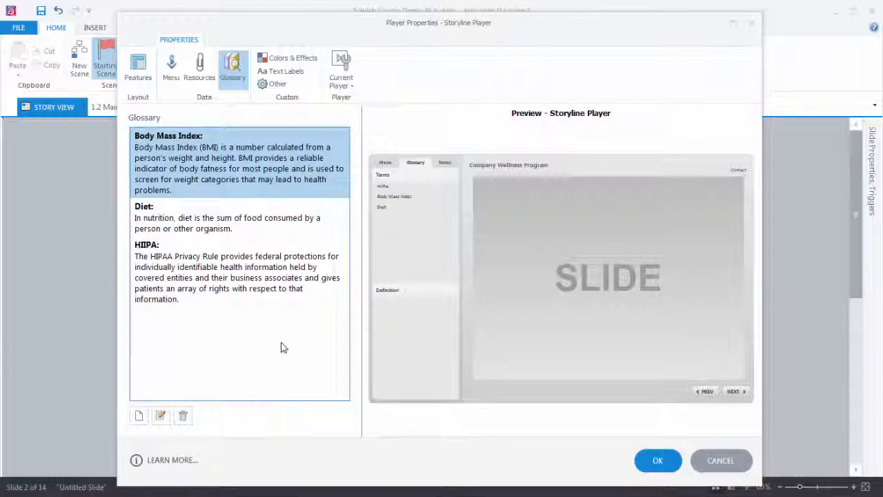
# Apply the built-in Olive Green color scheme to the player
pyautogui.click(296, 59)
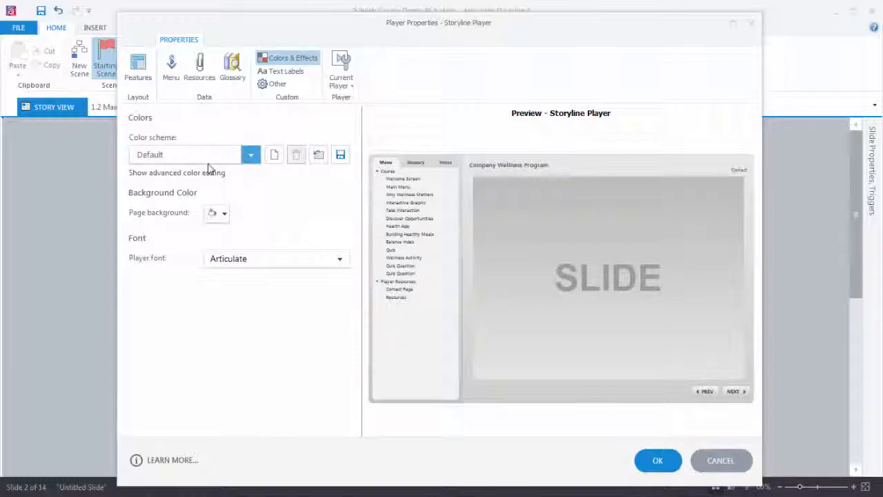
pyautogui.click(253, 157)
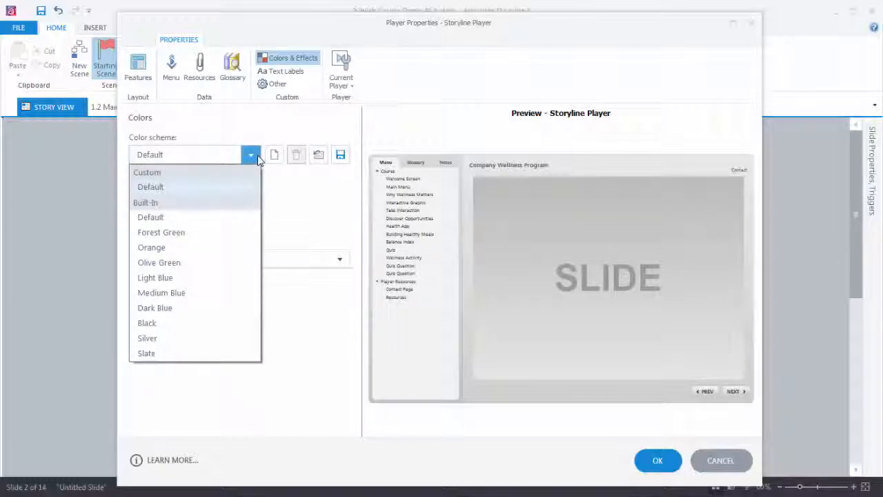
pyautogui.click(164, 264)
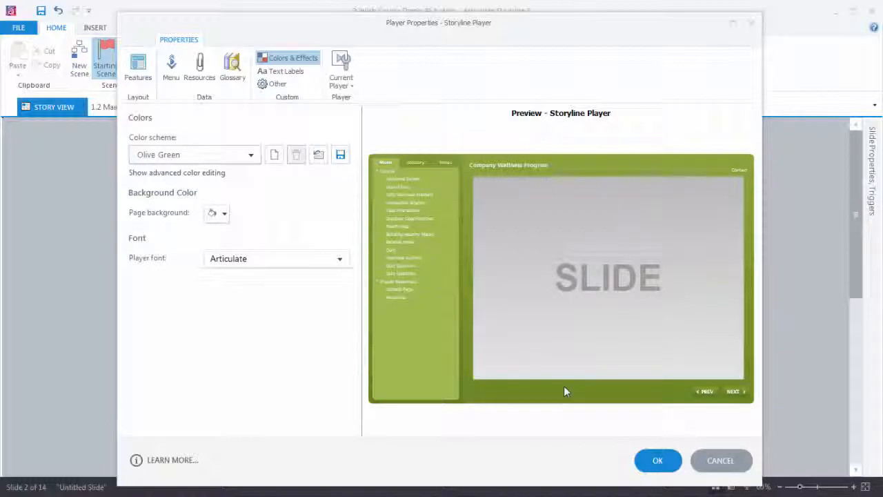
# Set the top color of Base >> Main Background to yellow, and return the player to the built-in Default color scheme
pyautogui.click(183, 176)
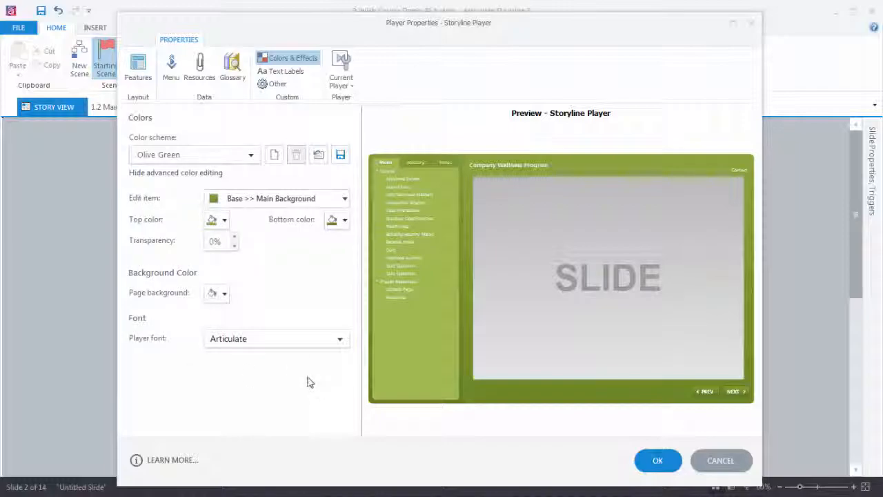
pyautogui.click(344, 199)
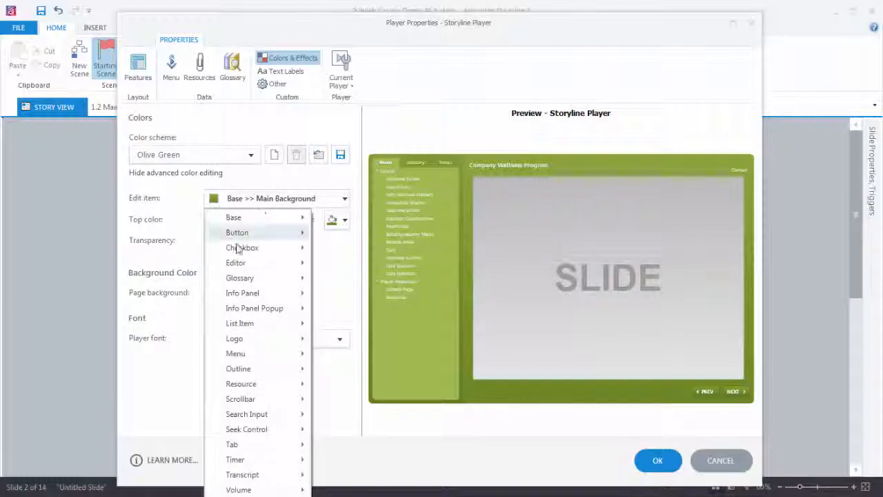
pyautogui.moveTo(298, 478)
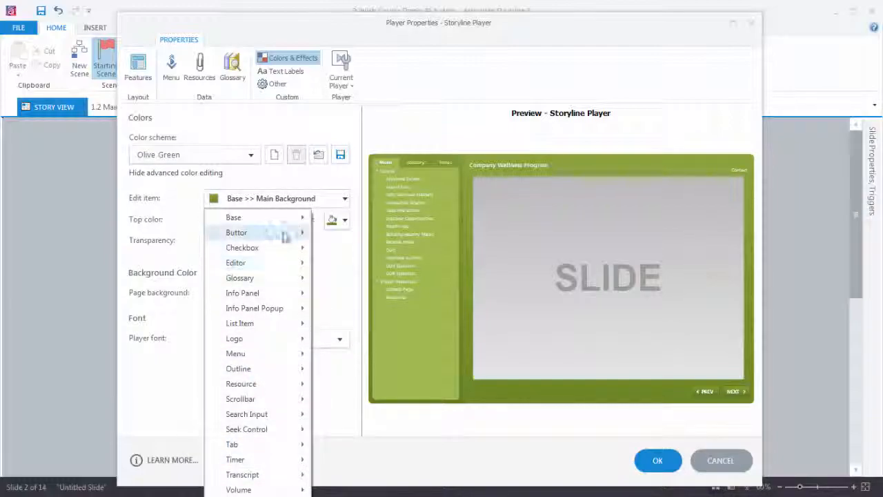
pyautogui.moveTo(316, 219)
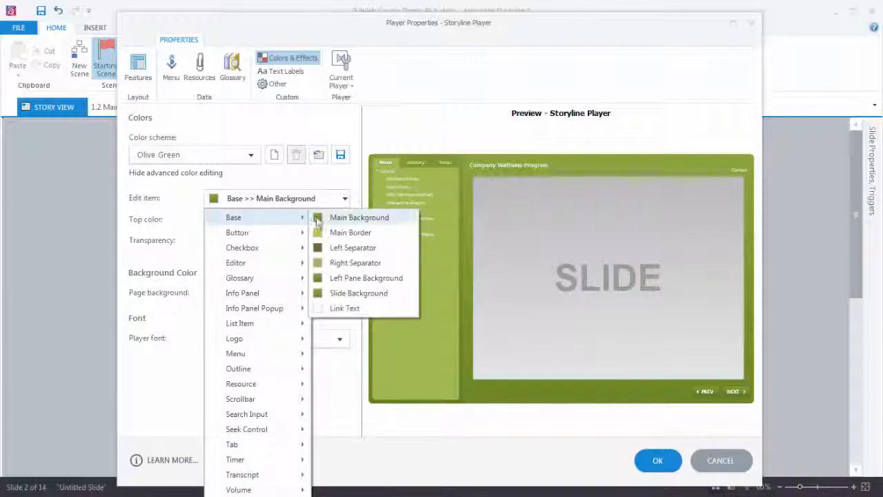
pyautogui.click(359, 218)
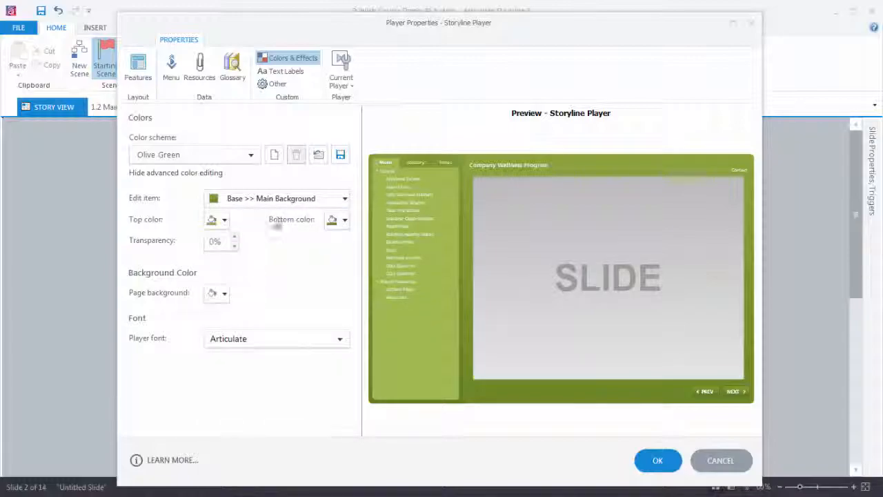
pyautogui.click(230, 225)
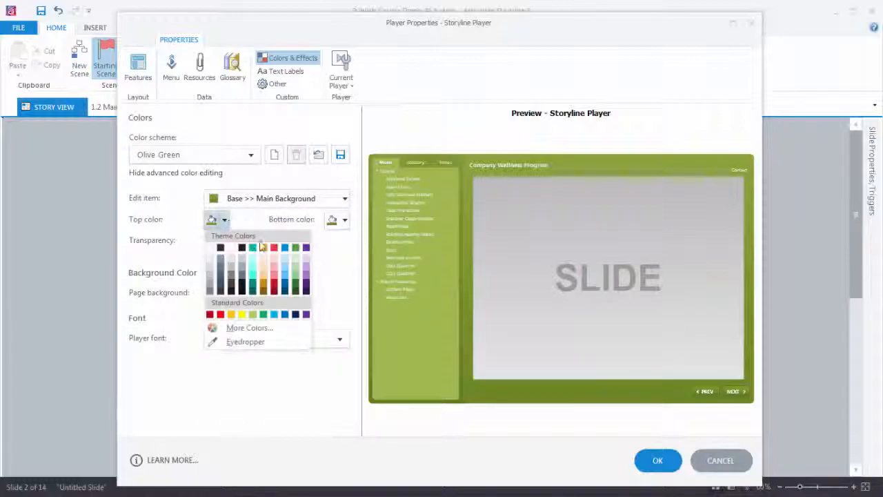
pyautogui.click(243, 312)
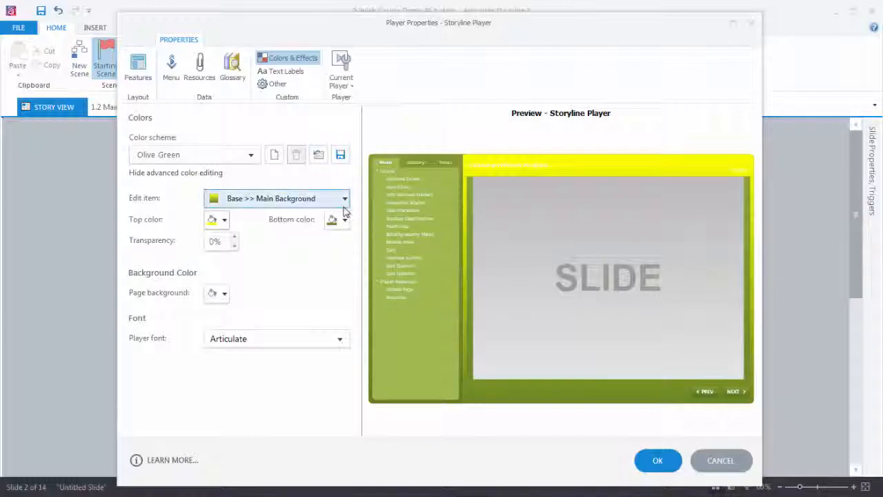
pyautogui.click(251, 154)
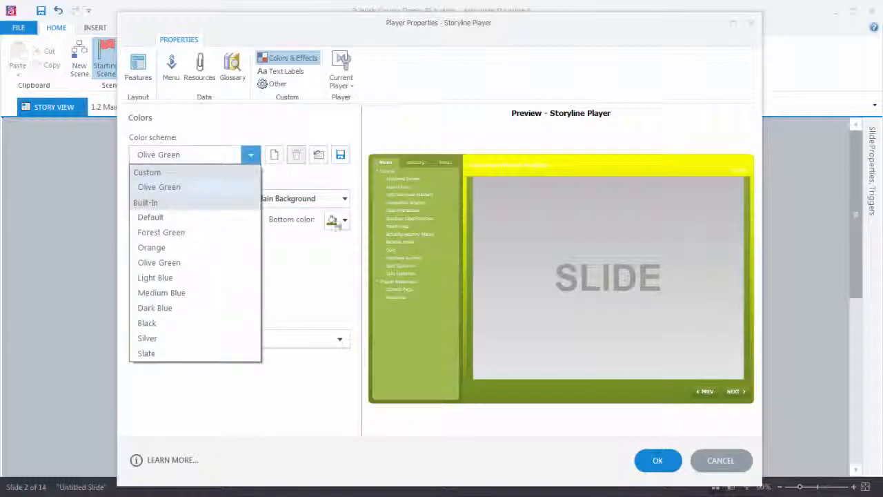
pyautogui.click(150, 216)
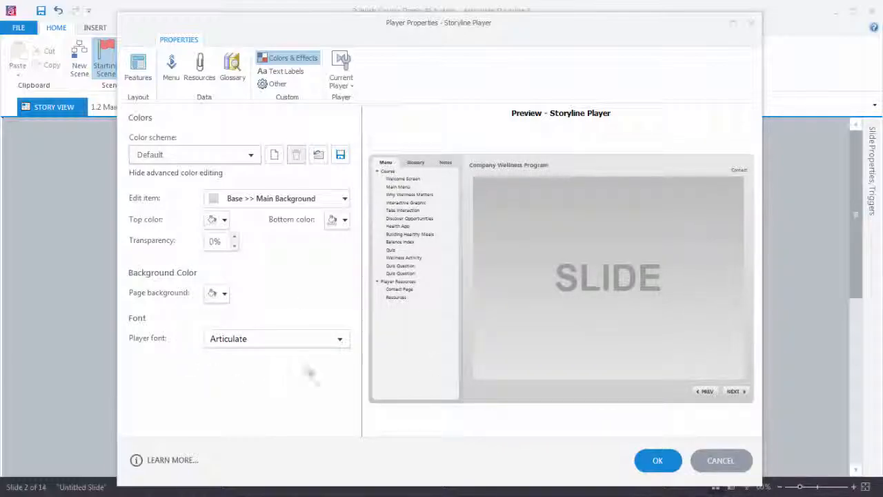
# Change the custom text of the player's Notes Tab label to "Transcript" and update the preview
pyautogui.click(301, 74)
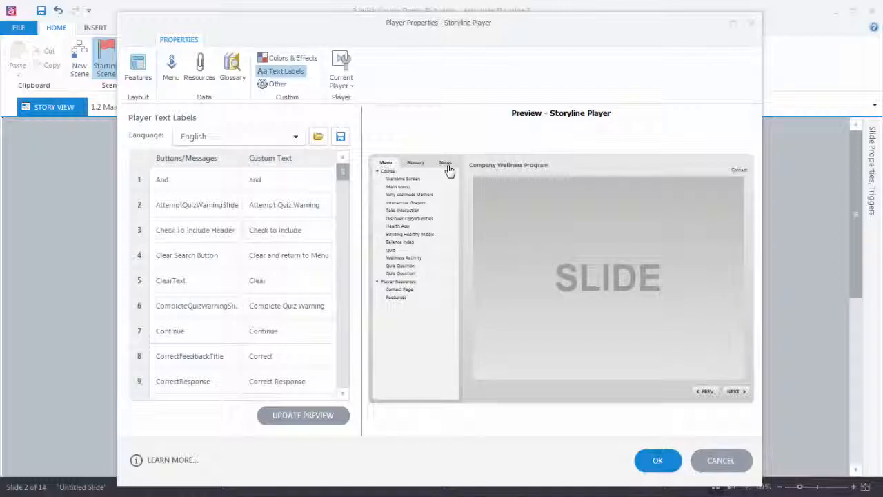
pyautogui.moveTo(339, 174); pyautogui.dragTo(345, 241)
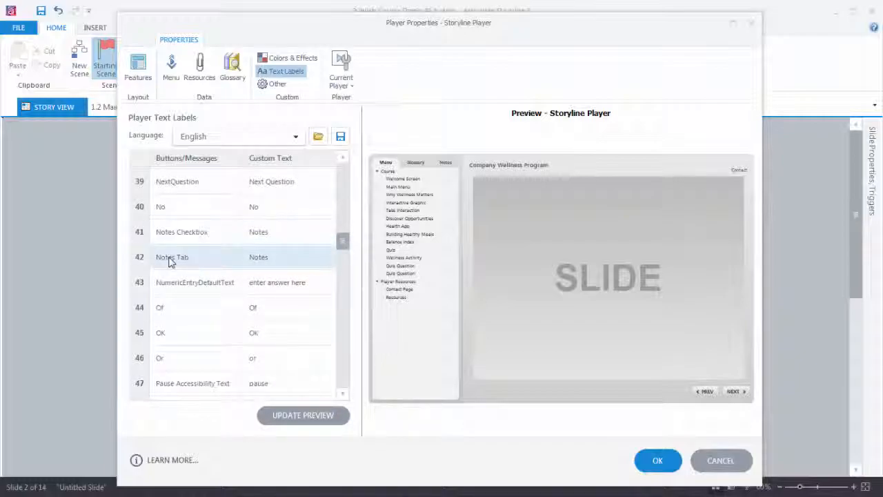
pyautogui.click(271, 266)
pyautogui.moveTo(276, 256); pyautogui.dragTo(232, 261)
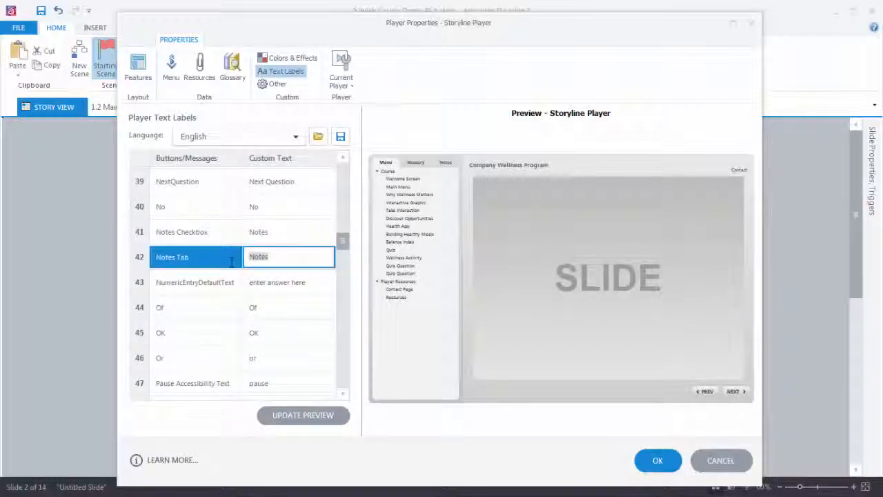
pyautogui.write('Transcript')
pyautogui.press('Up')
pyautogui.click(303, 415)
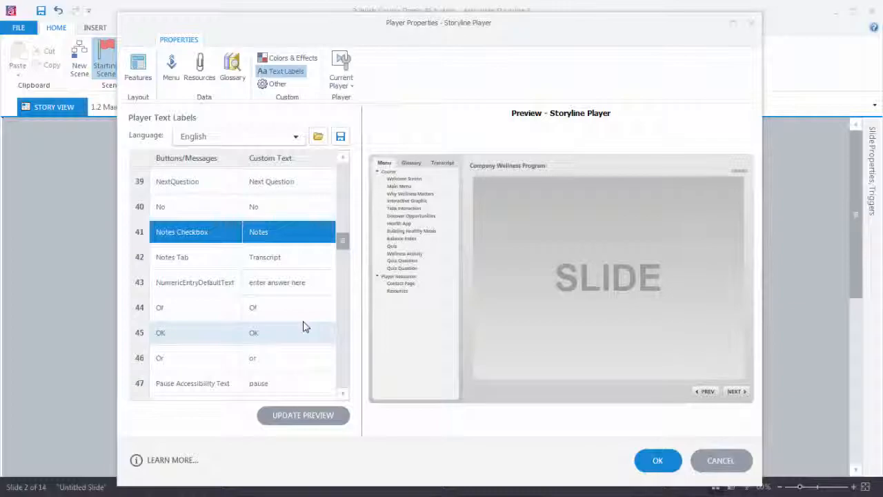
# Review the built-in languages available for the player's text labels
pyautogui.click(295, 136)
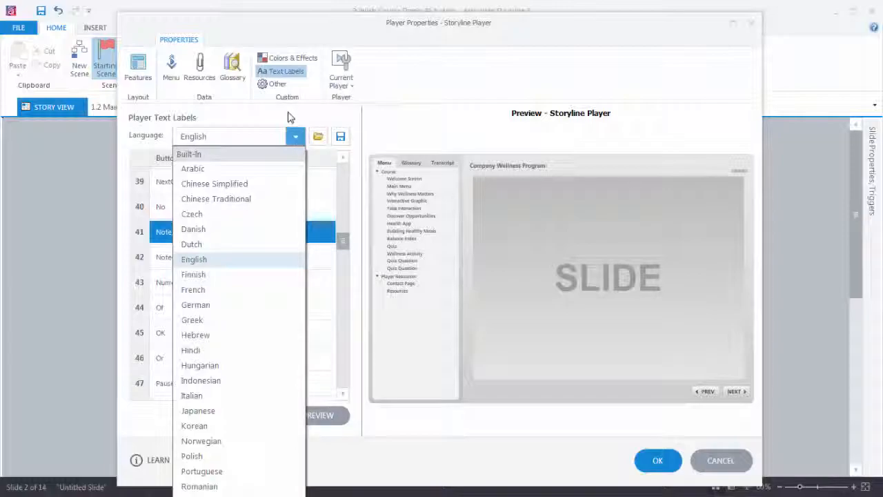
pyautogui.click(289, 117)
pyautogui.press('Down')
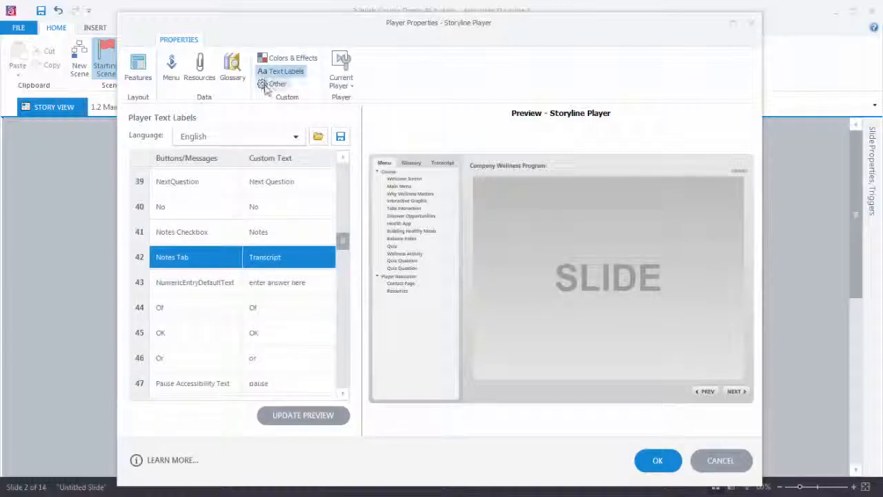
# Review the player's other settings, examining the choices for browser size, player size and text reading direction
pyautogui.click(274, 85)
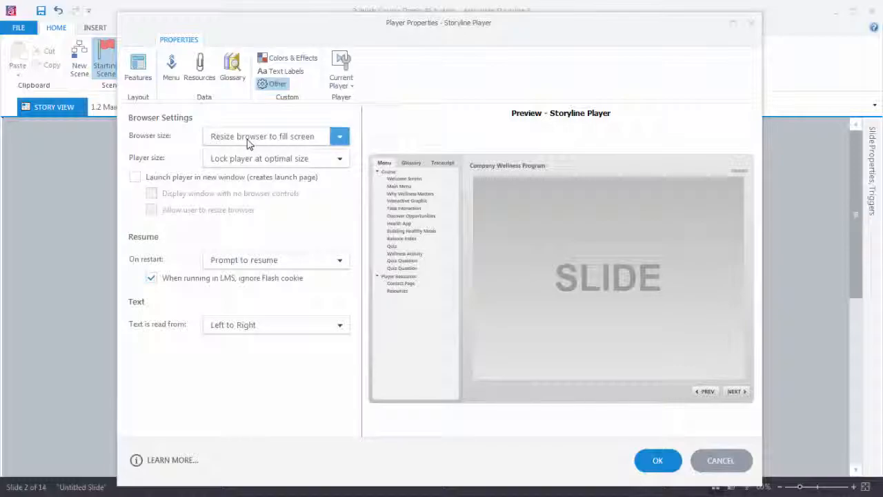
pyautogui.click(335, 141)
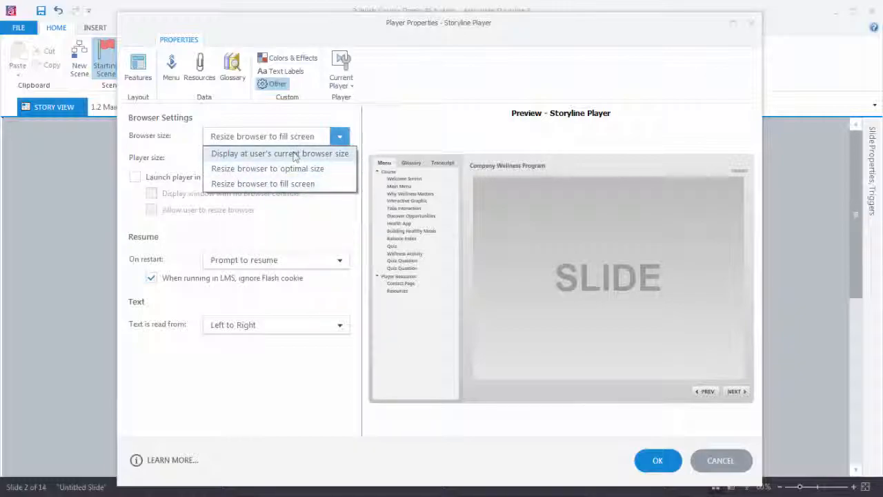
pyautogui.click(354, 211)
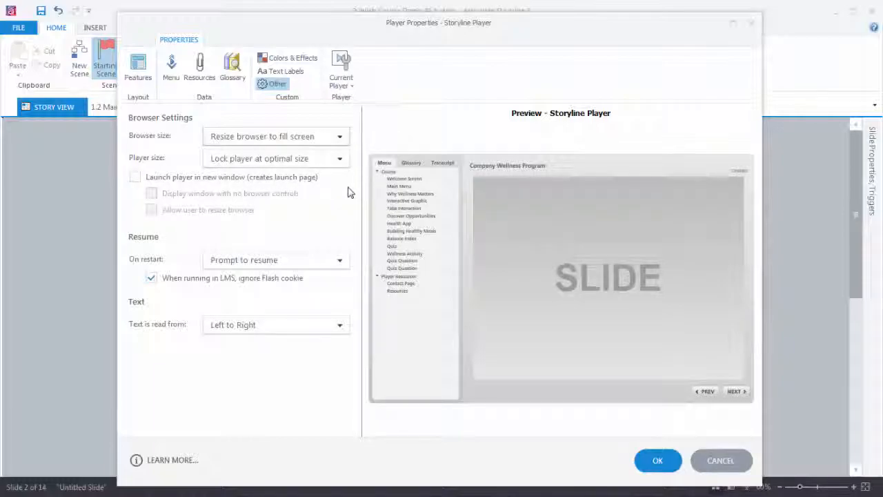
pyautogui.click(340, 159)
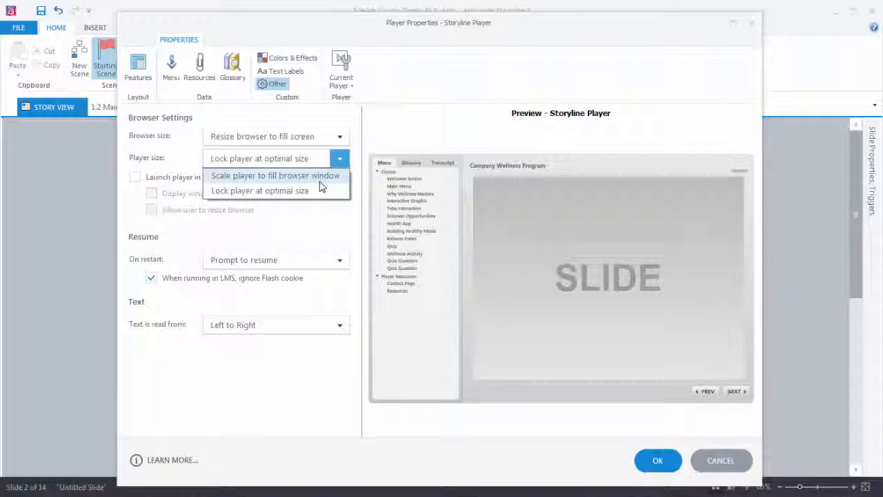
pyautogui.click(346, 231)
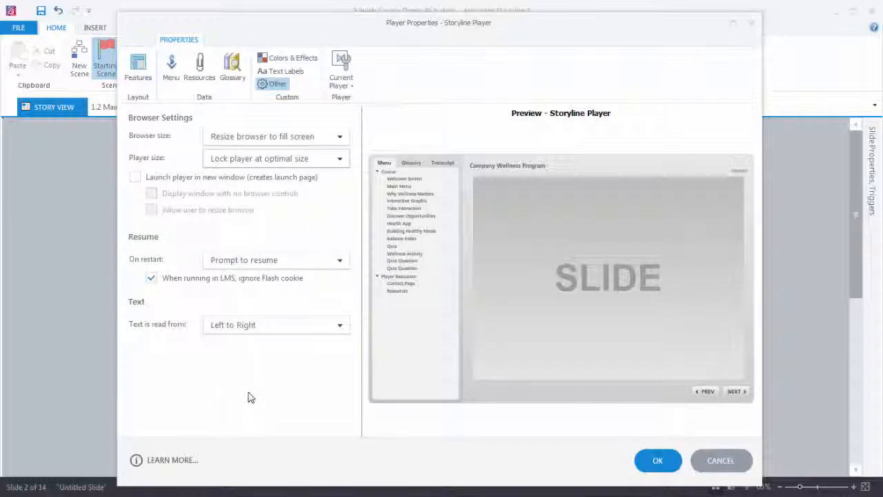
pyautogui.click(339, 326)
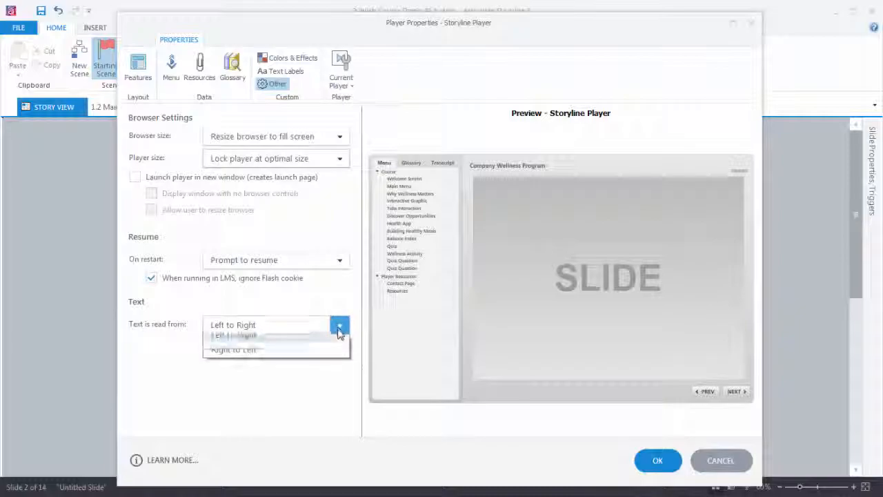
pyautogui.click(339, 339)
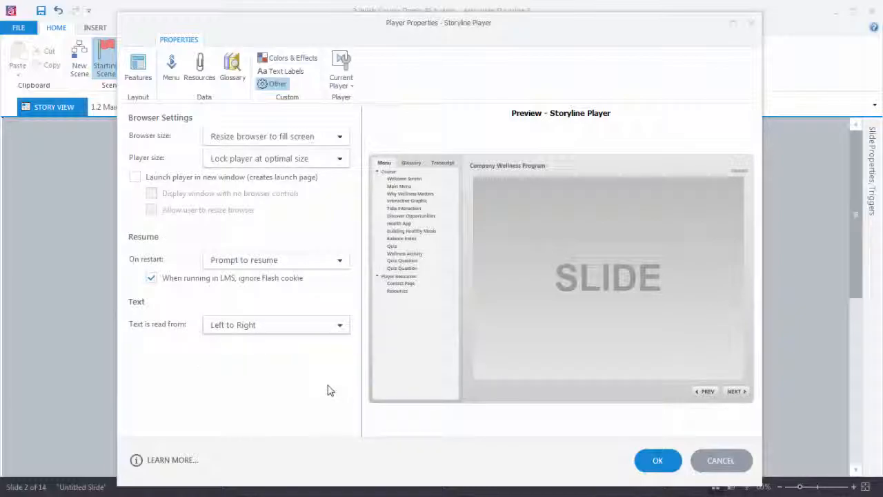